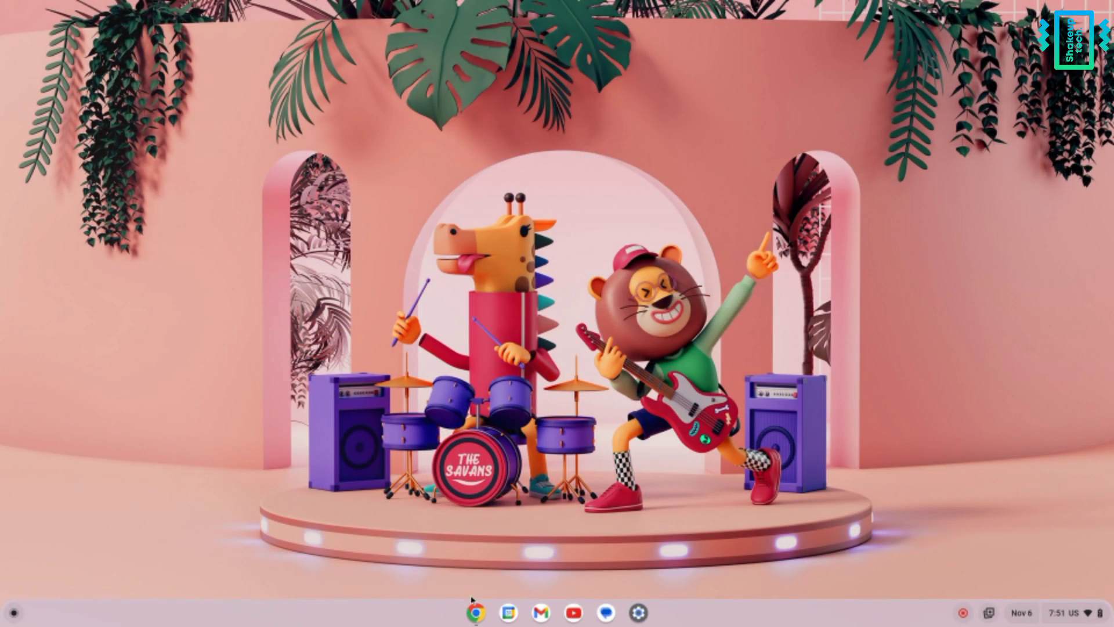
Check for system updates on the About ChromeOS page in Settings.
{"action": "left_click", "coordinate": [640, 614]}
{"action": "left_click", "coordinate": [350, 406]}
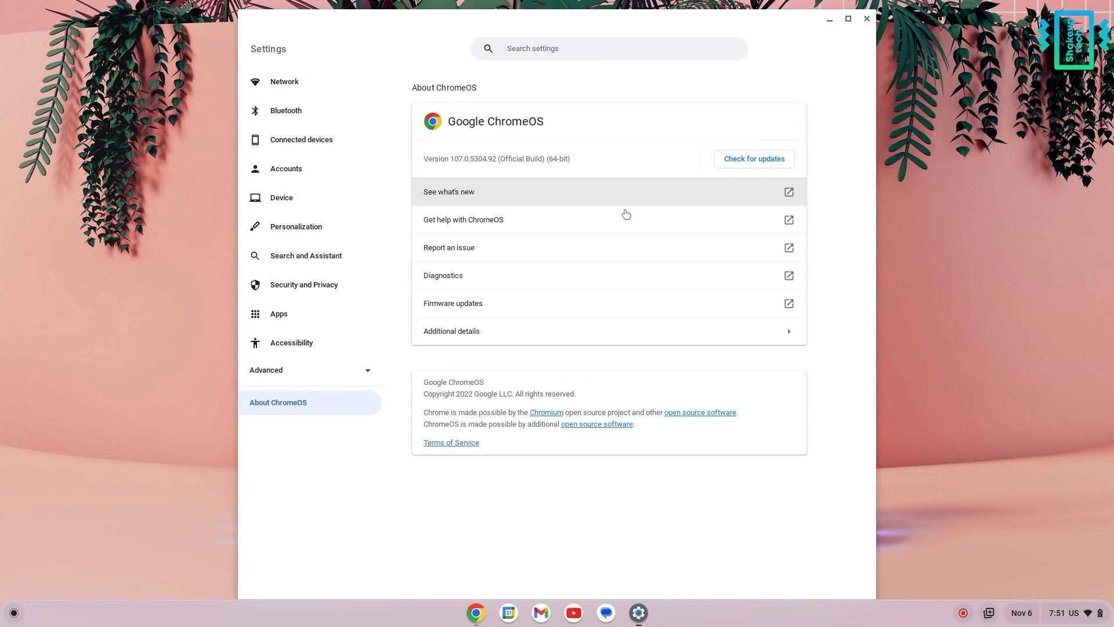
{"action": "left_click", "coordinate": [768, 158]}
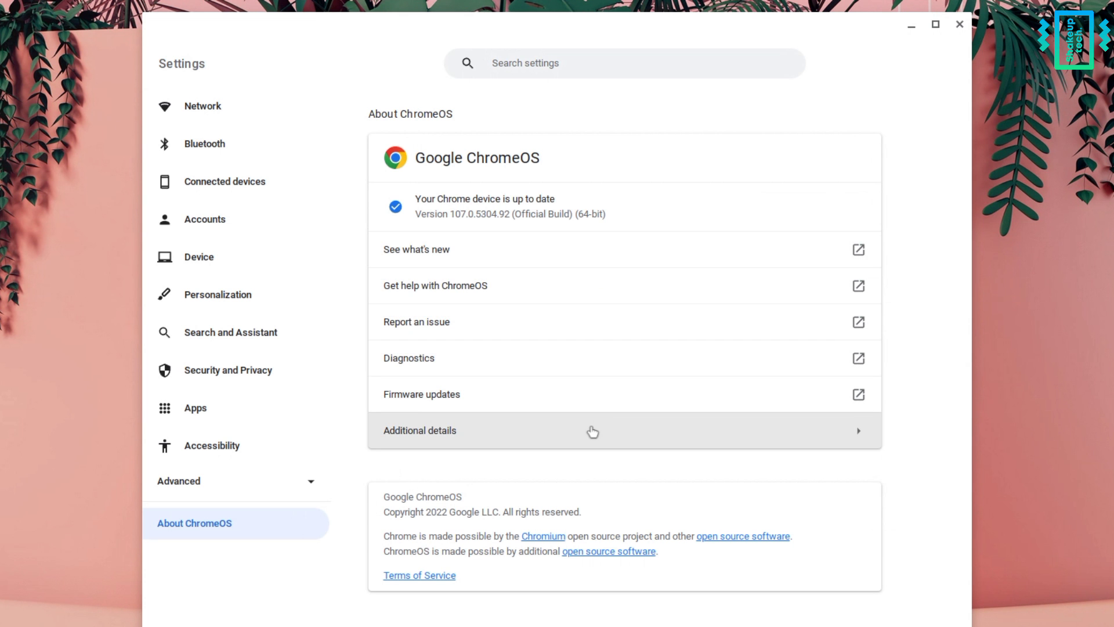
View the build's additional details, then run Diagnostics and close it.
{"action": "left_click", "coordinate": [584, 332]}
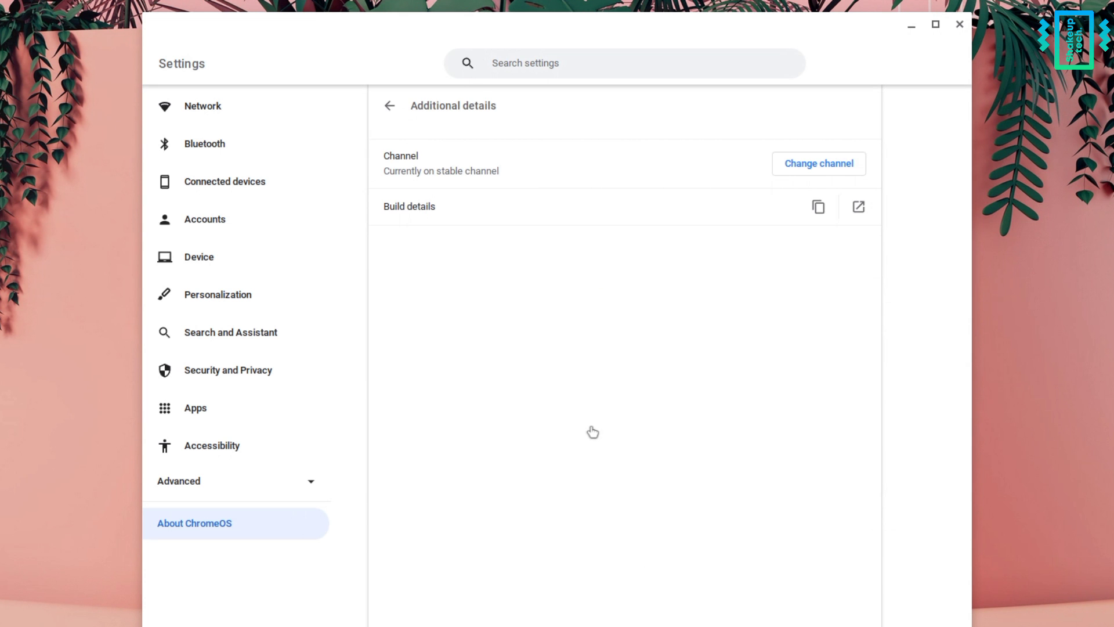
{"action": "left_click", "coordinate": [391, 110]}
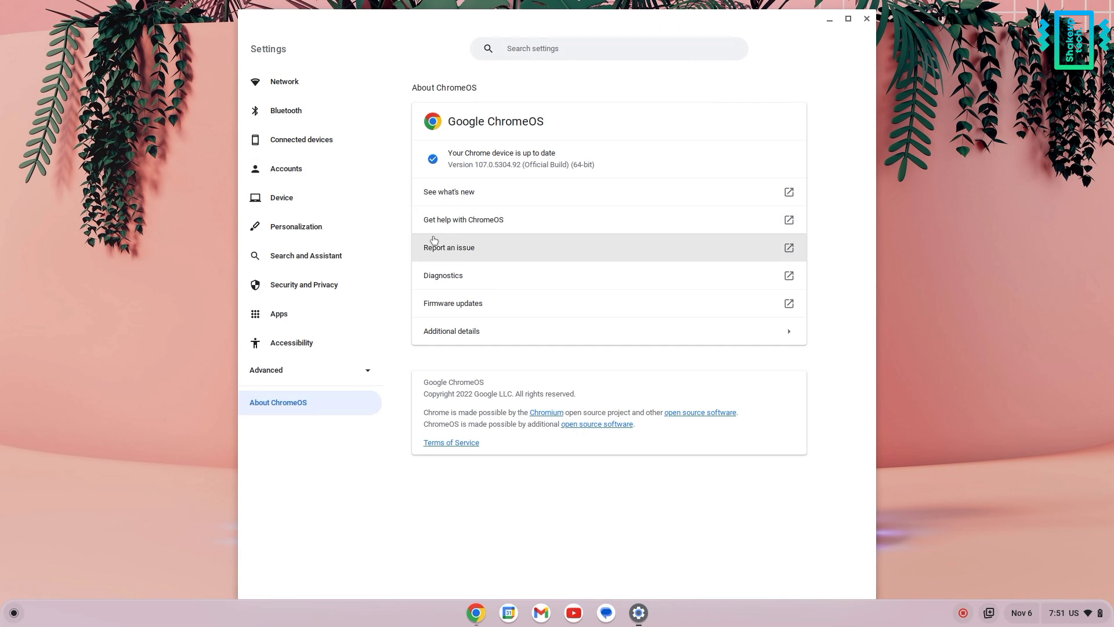
{"action": "left_click", "coordinate": [455, 277]}
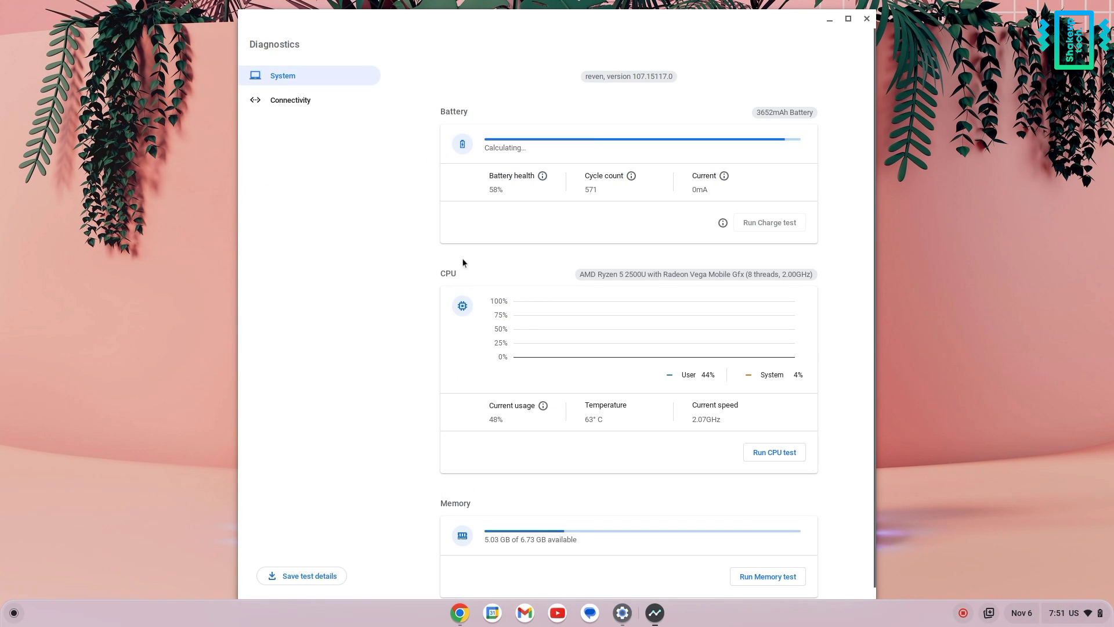
{"action": "left_click", "coordinate": [867, 19]}
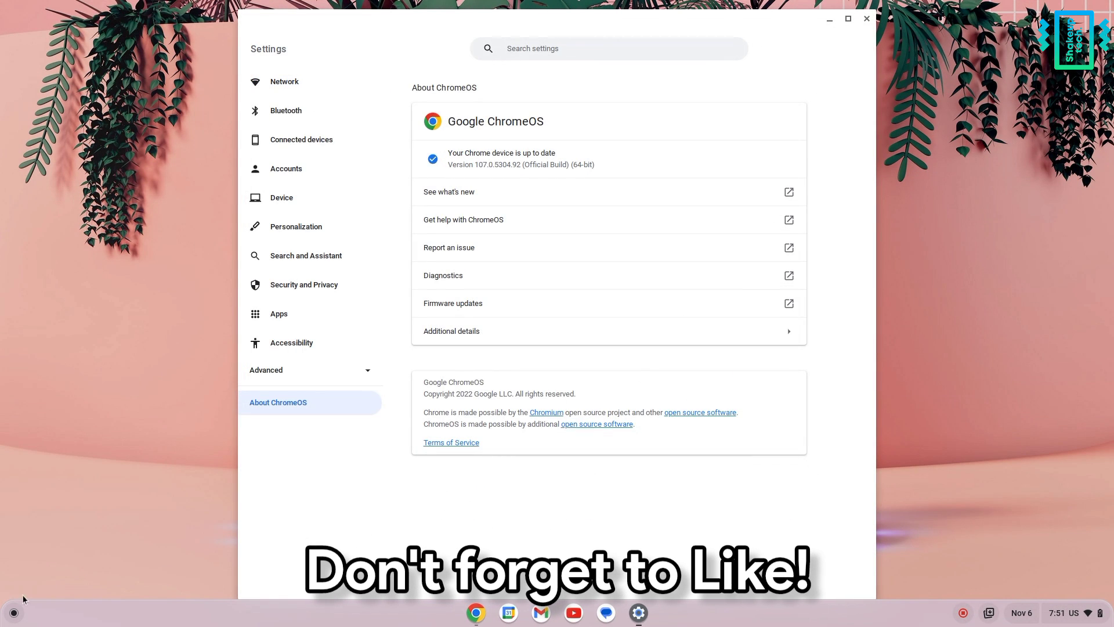
Browse the list of installed apps, then return to Settings.
{"action": "left_click", "coordinate": [14, 613]}
{"action": "scroll", "coordinate": [134, 448], "scroll_direction": "down", "scroll_amount": 3}
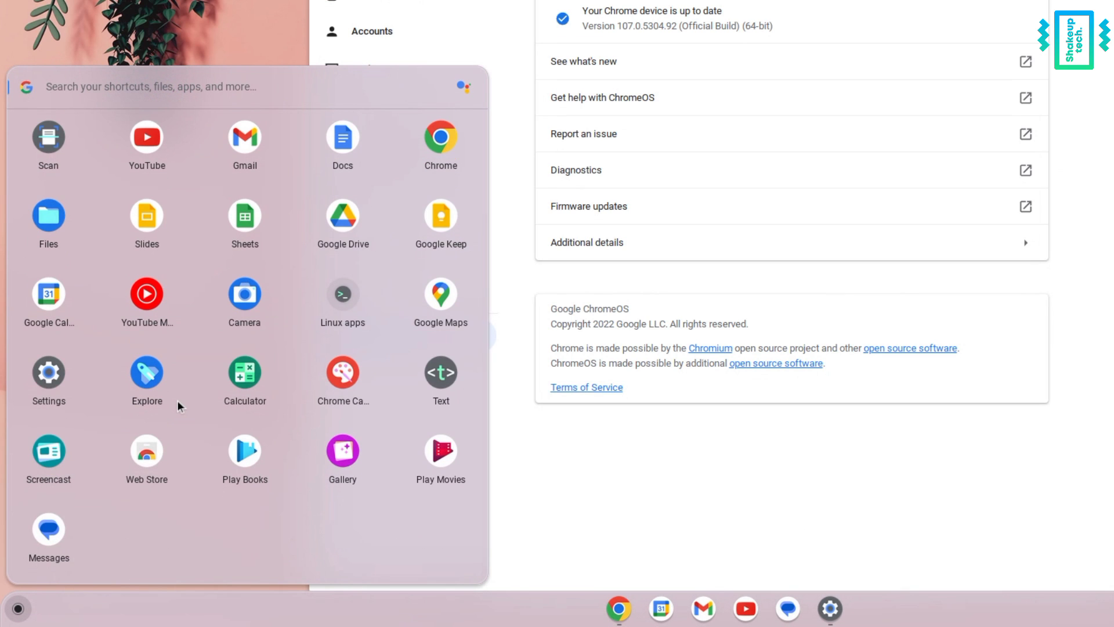
{"action": "scroll", "coordinate": [177, 399], "scroll_direction": "up", "scroll_amount": 3}
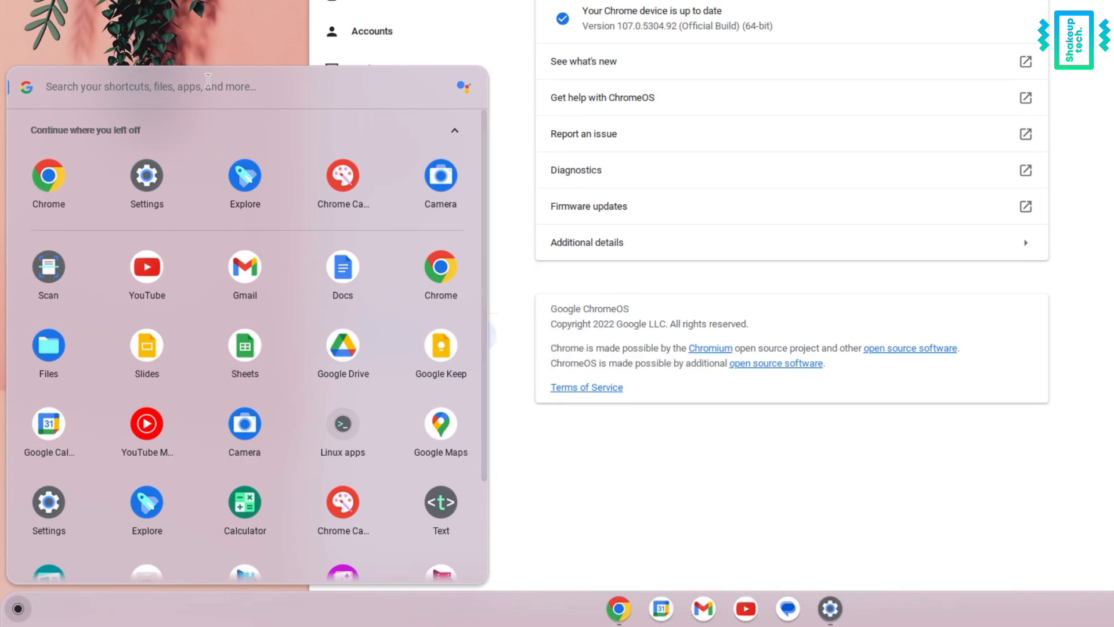
{"action": "left_click", "coordinate": [242, 51]}
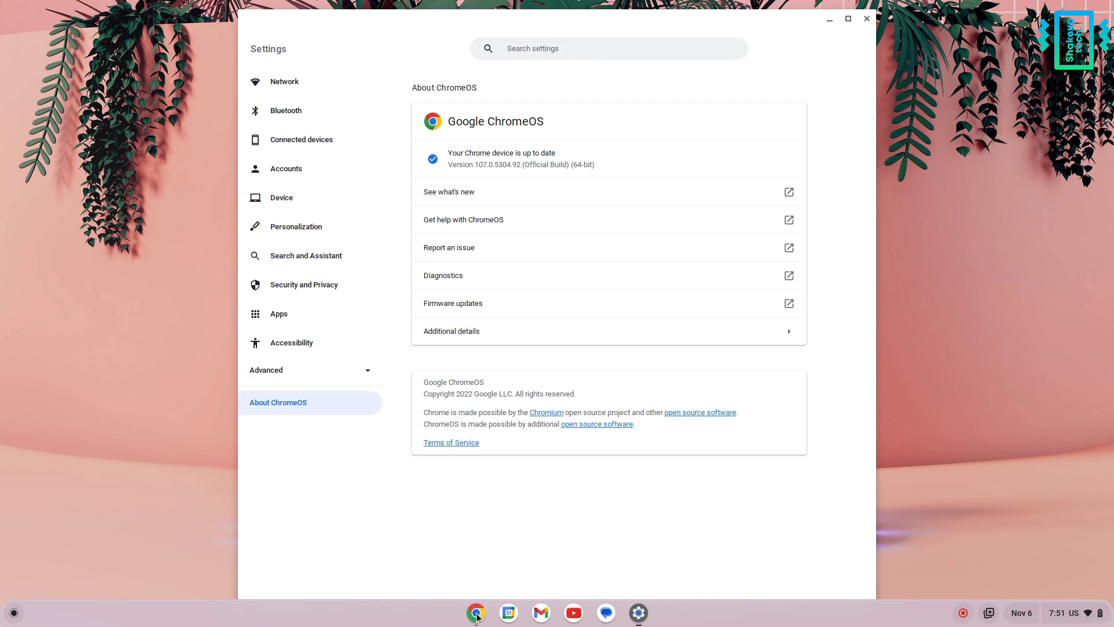
Bring up the amazon.cn tab in Chrome and maximize the browser window.
{"action": "left_click", "coordinate": [477, 614]}
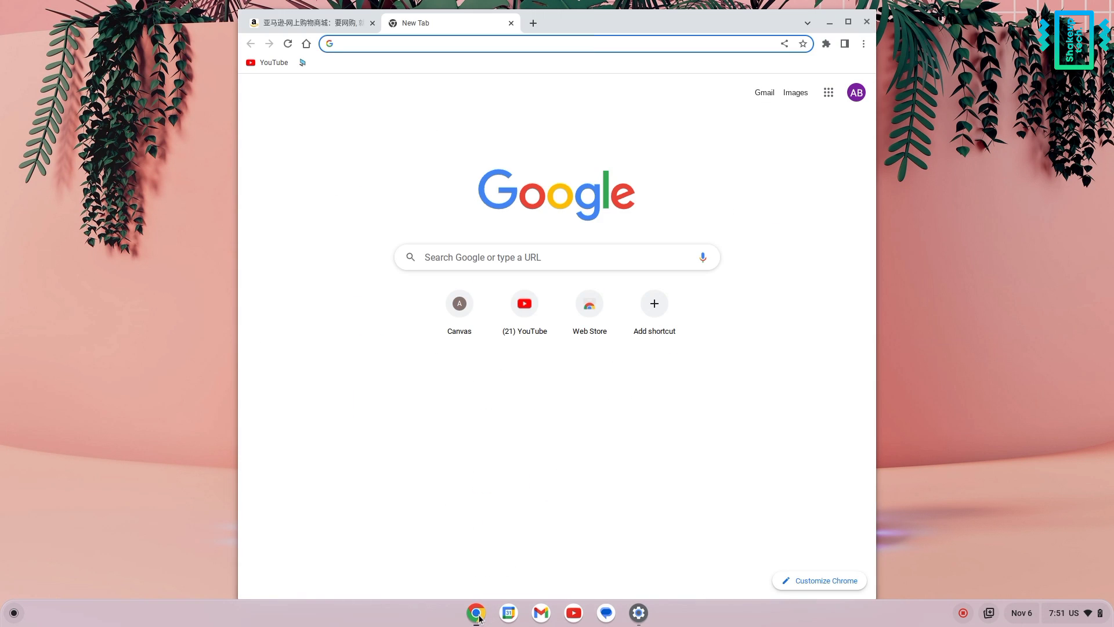
{"action": "left_click", "coordinate": [341, 27]}
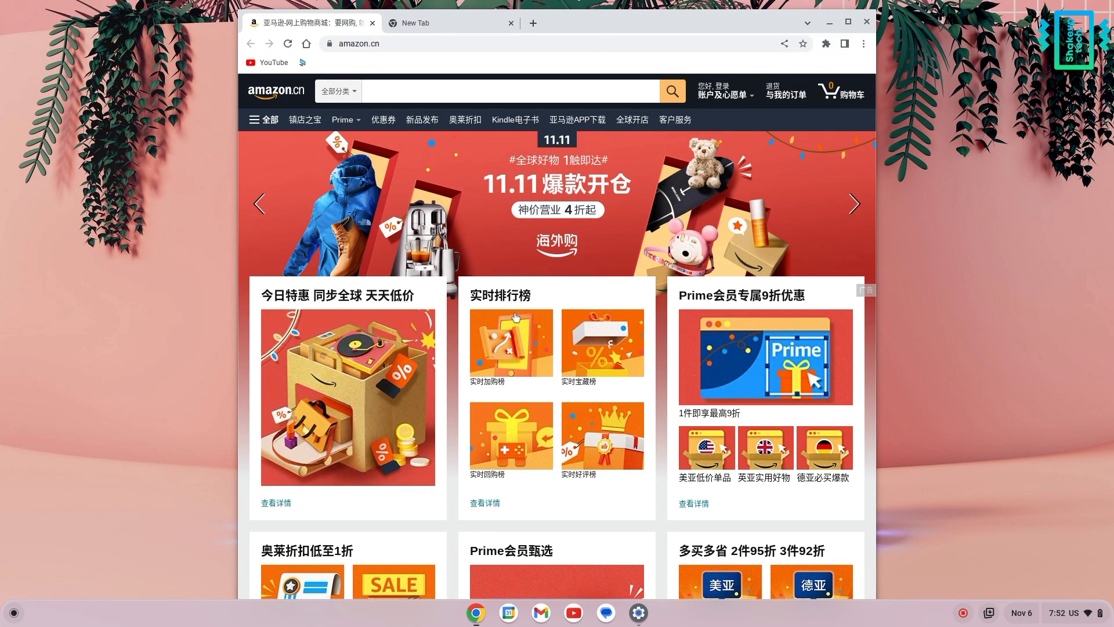
{"action": "scroll", "coordinate": [515, 317], "scroll_direction": "down", "scroll_amount": 2}
{"action": "scroll", "coordinate": [548, 333], "scroll_direction": "up", "scroll_amount": 2}
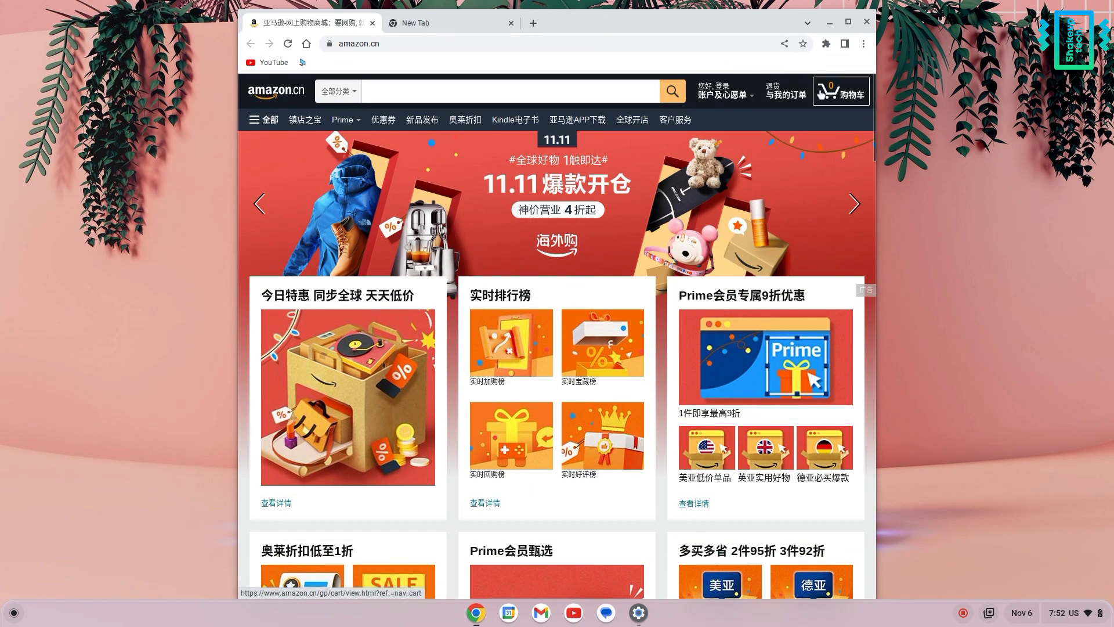
{"action": "left_click", "coordinate": [848, 23]}
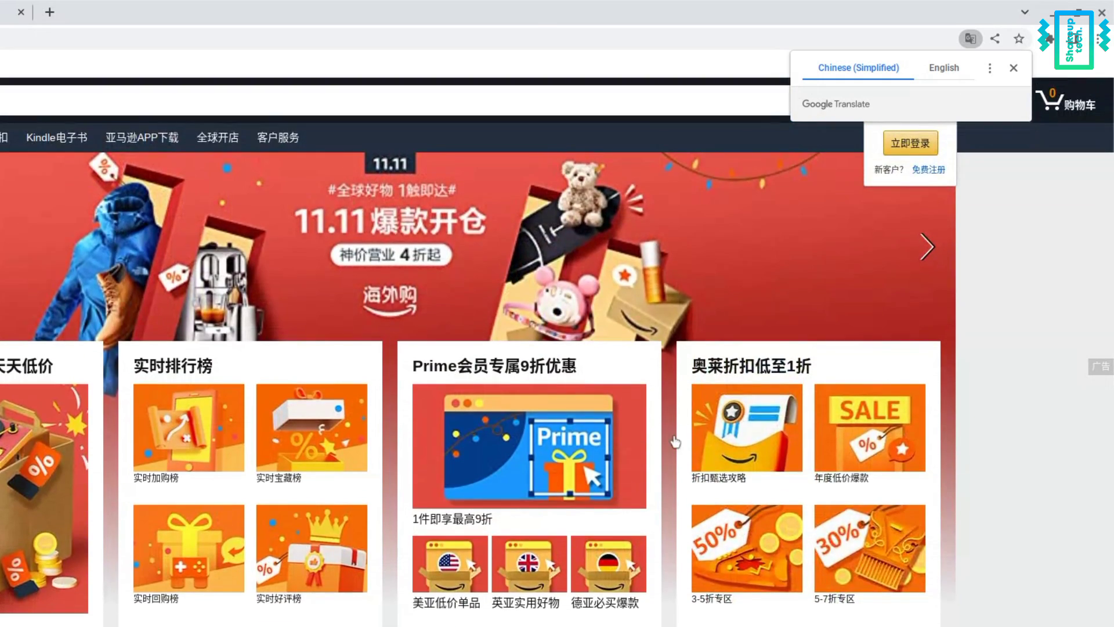
Translate amazon.cn into English, revert it to Chinese, then select the 今日特惠 heading.
{"action": "left_click", "coordinate": [941, 74]}
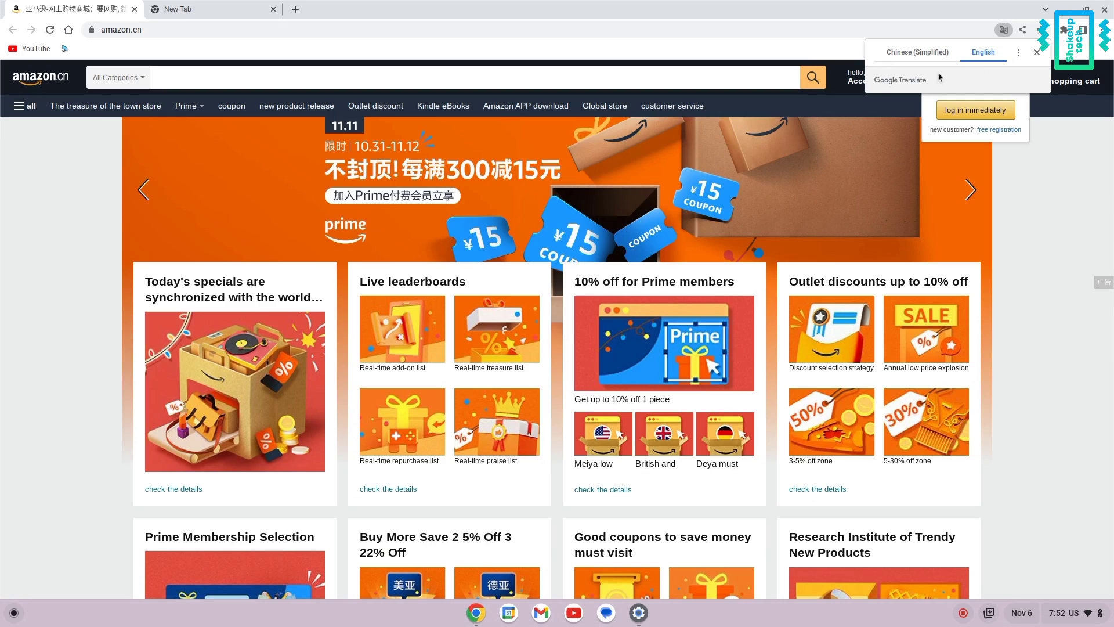
{"action": "scroll", "coordinate": [870, 210], "scroll_direction": "down", "scroll_amount": 1}
{"action": "scroll", "coordinate": [870, 210], "scroll_direction": "up", "scroll_amount": 1}
{"action": "left_click", "coordinate": [899, 52]}
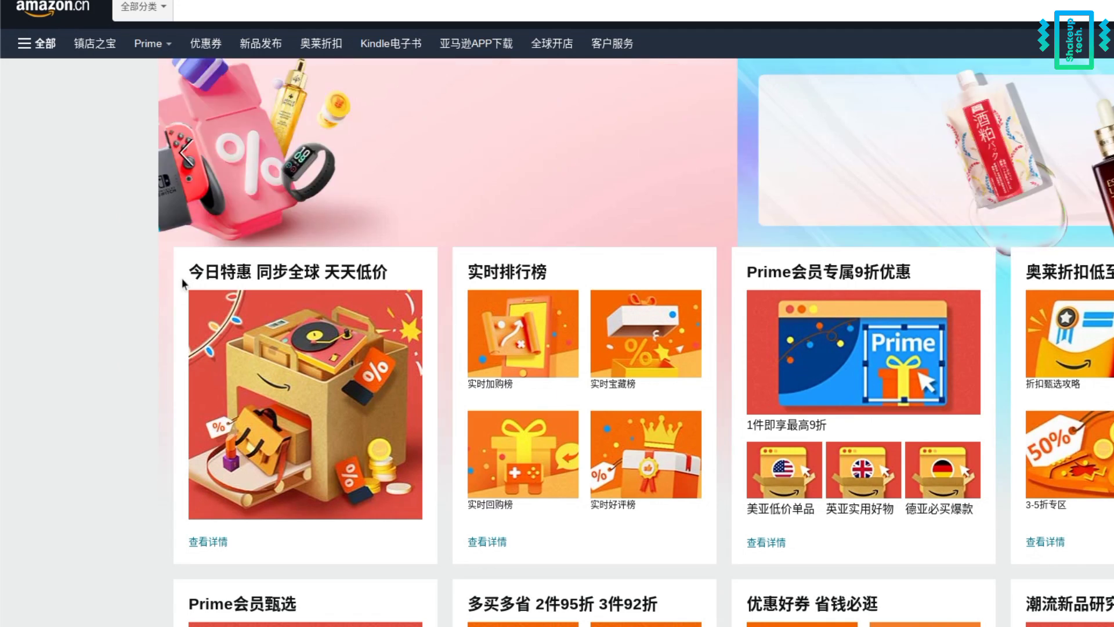
{"action": "left_click_drag", "start_coordinate": [139, 288], "coordinate": [303, 290]}
Translate the headings 今日特惠 同步全球 天天低价 and 多买多省 2件95折 3件92折 into English.
{"action": "right_click", "coordinate": [368, 270]}
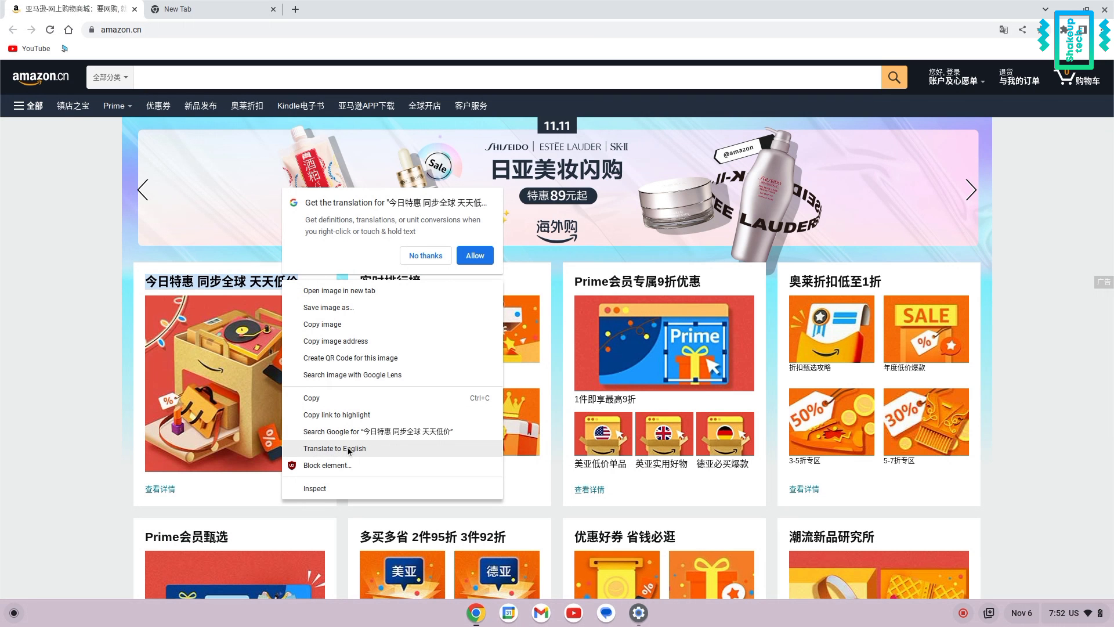
{"action": "left_click", "coordinate": [441, 487]}
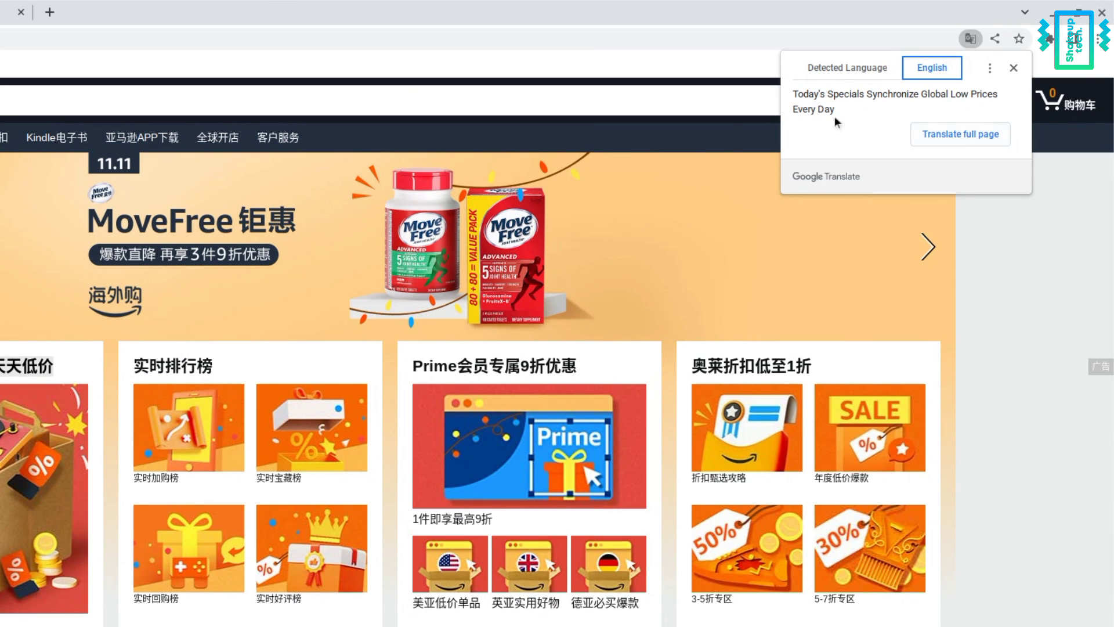
{"action": "left_click", "coordinate": [1008, 277]}
{"action": "scroll", "coordinate": [961, 339], "scroll_direction": "down", "scroll_amount": 5}
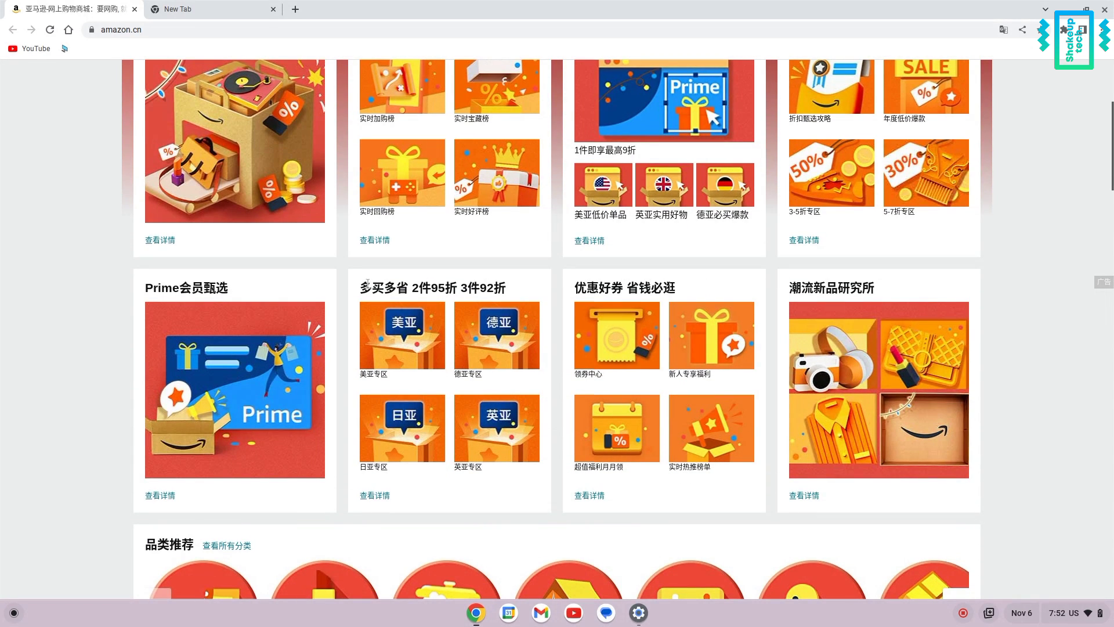
{"action": "left_click_drag", "start_coordinate": [364, 284], "coordinate": [505, 291]}
{"action": "right_click", "coordinate": [496, 289]}
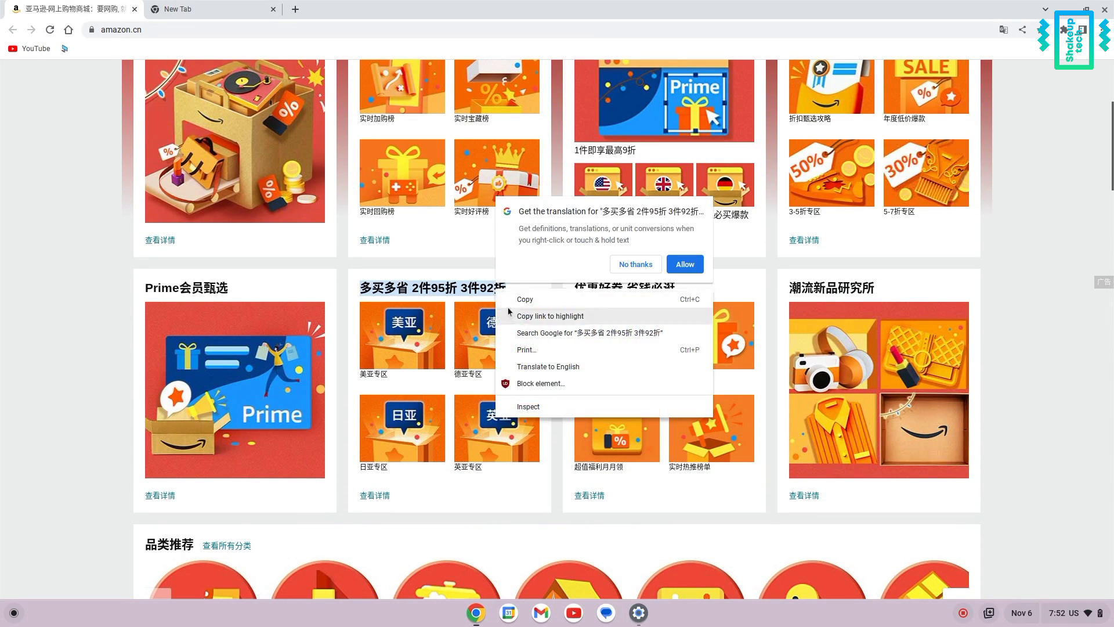
{"action": "left_click", "coordinate": [545, 368]}
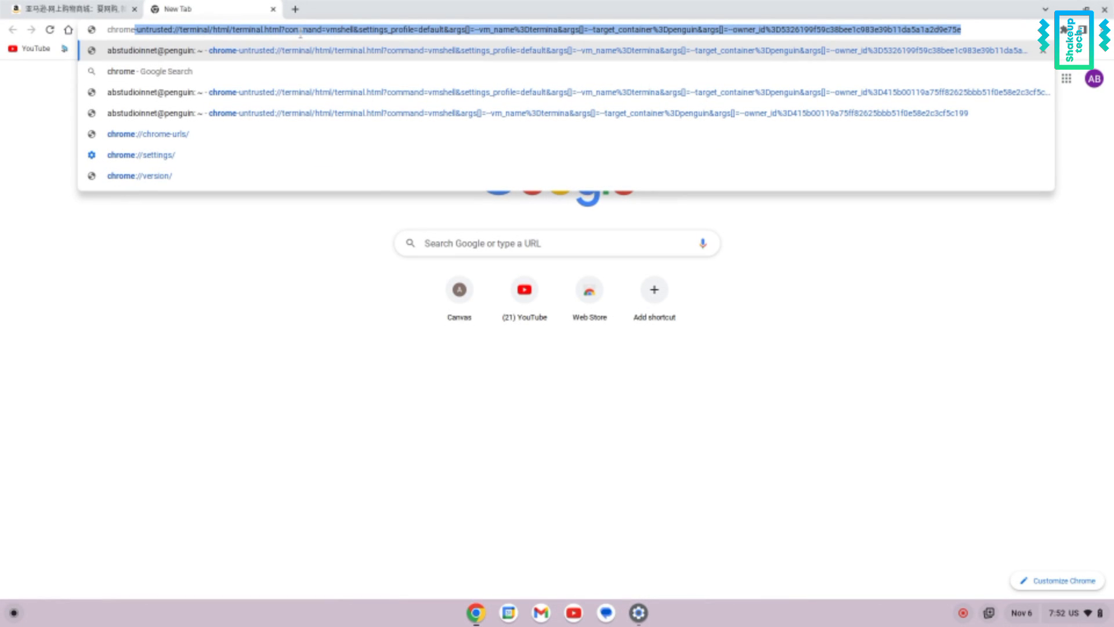
Confirm Desktop Partial Translate is Enabled in chrome://flags, then minimize both Chrome windows.
{"action": "type", "text": "://flag"}
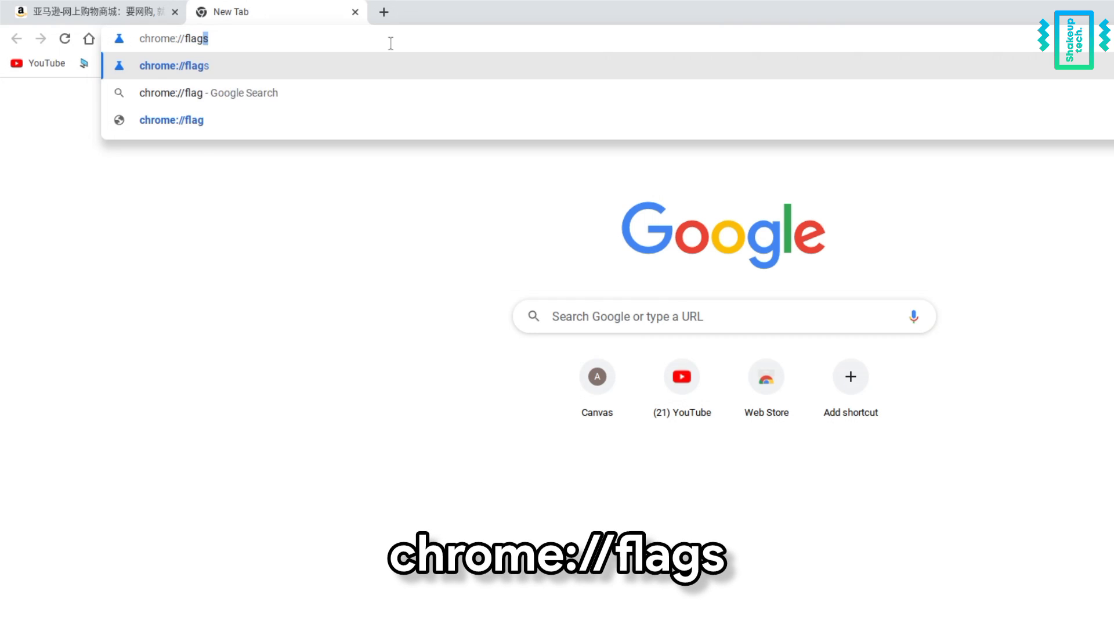
{"action": "type", "text": "s"}
{"action": "key", "text": "Return"}
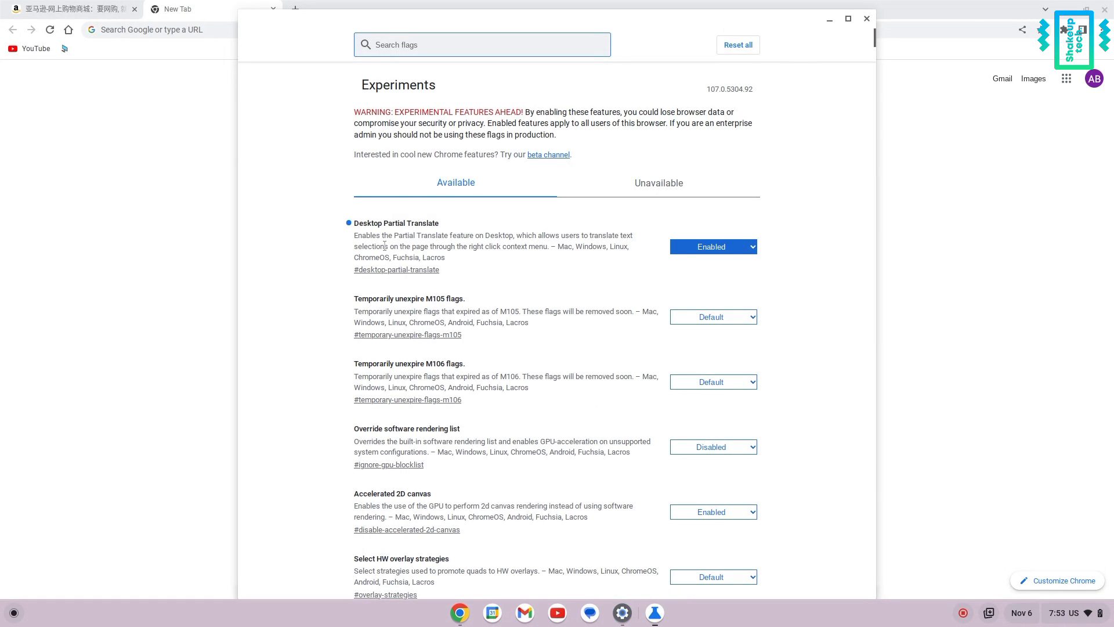
{"action": "left_click_drag", "start_coordinate": [354, 223], "coordinate": [439, 223]}
{"action": "left_click", "coordinate": [685, 311]}
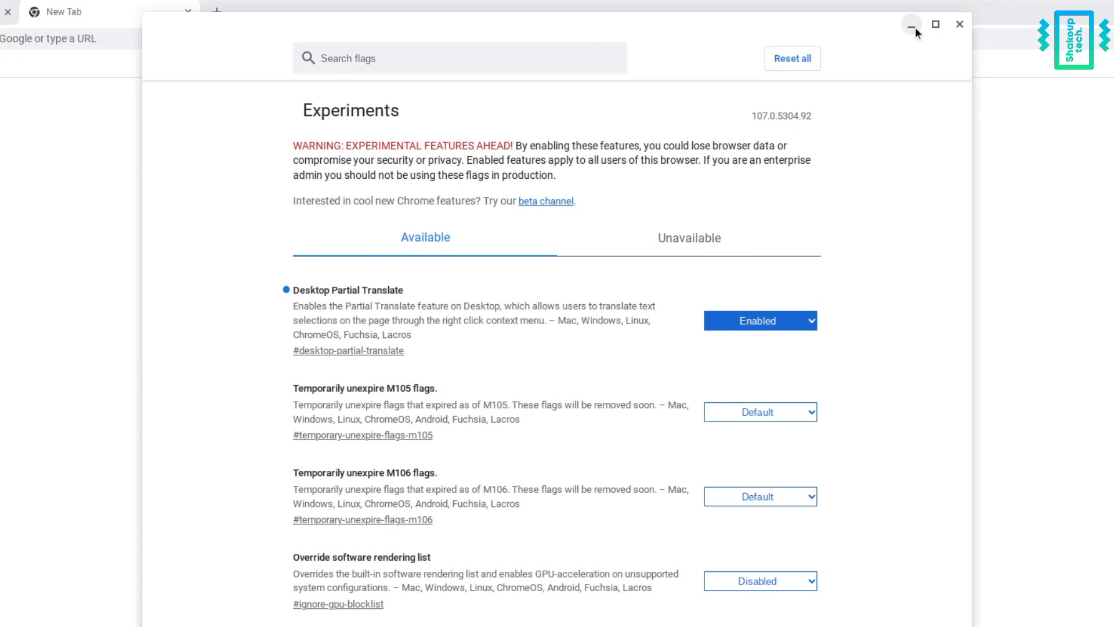
{"action": "left_click", "coordinate": [913, 29]}
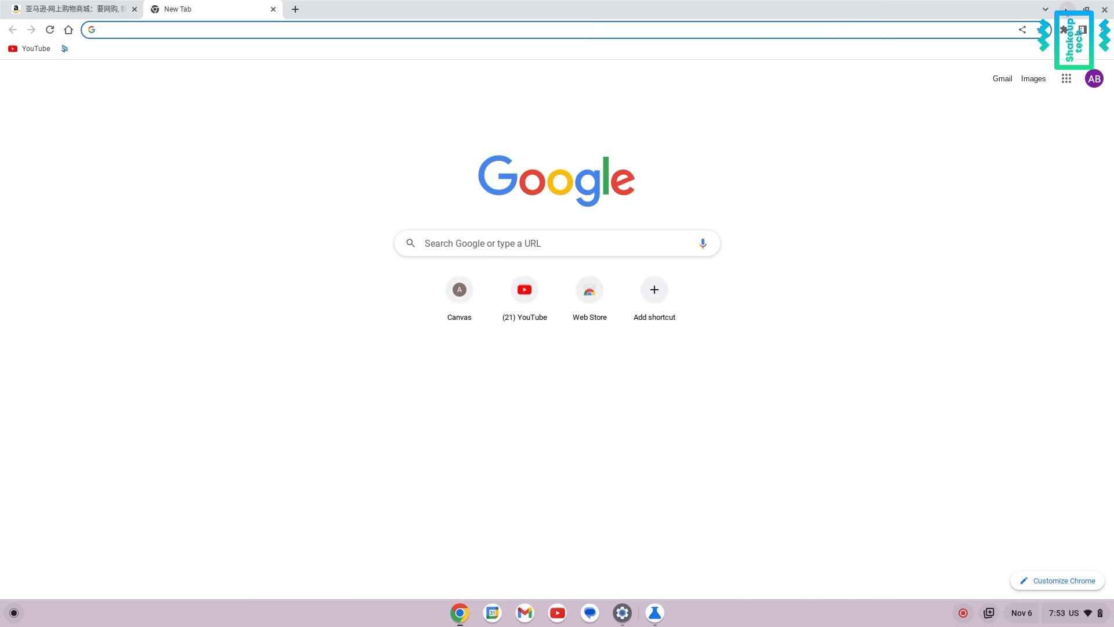
{"action": "left_click", "coordinate": [1066, 9]}
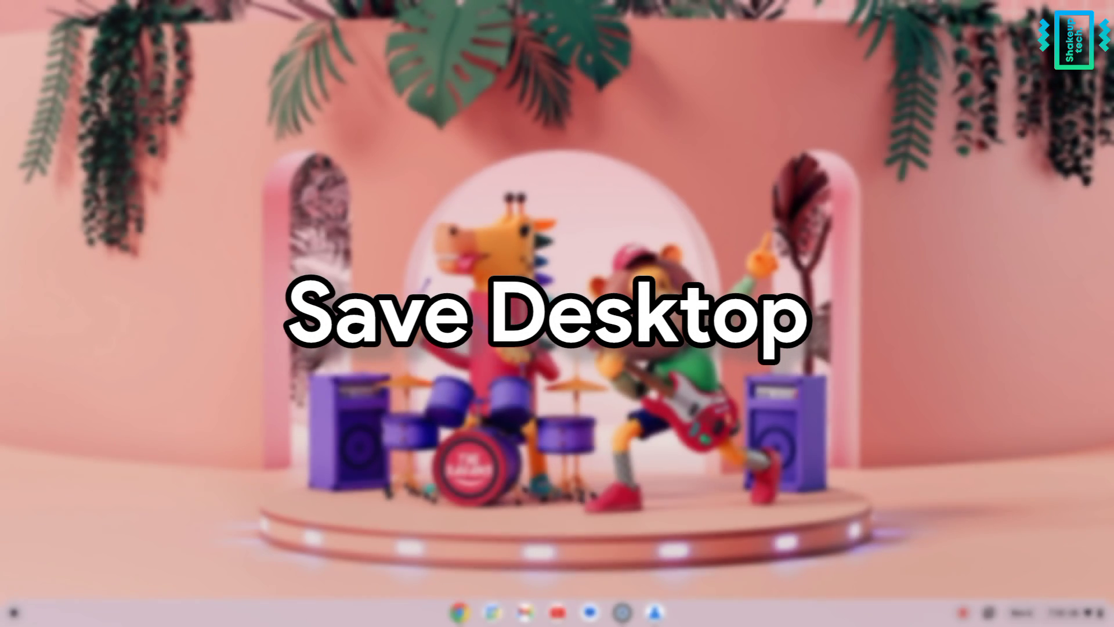
Save the current desk as Desk 1 from Overview, cancelling deletion of the older saved desk.
{"action": "key", "text": "F5"}
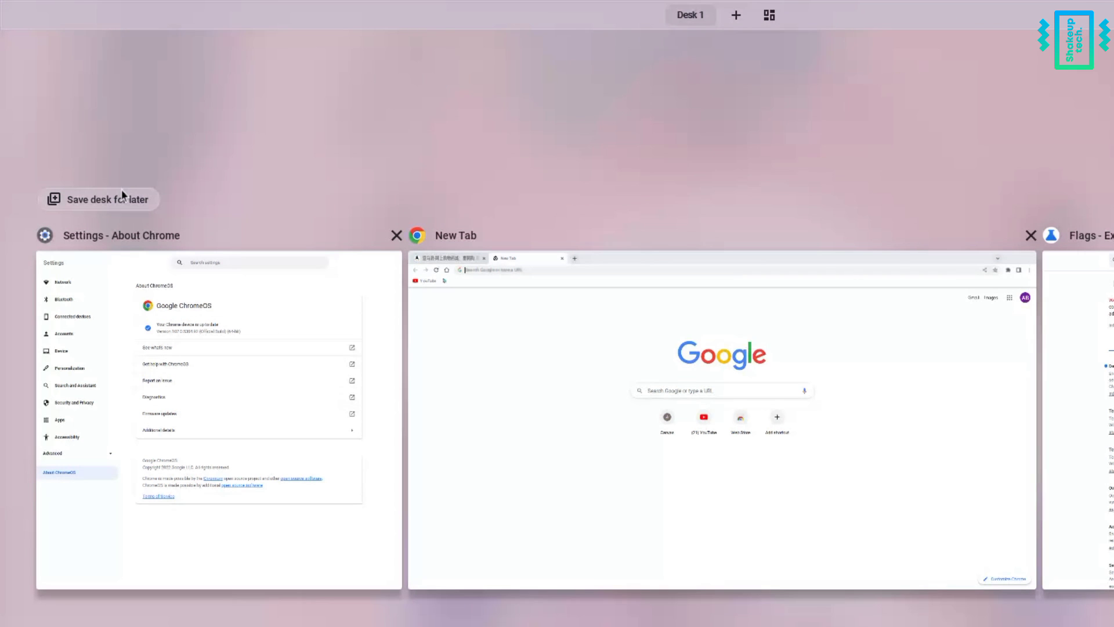
{"action": "left_click", "coordinate": [119, 196]}
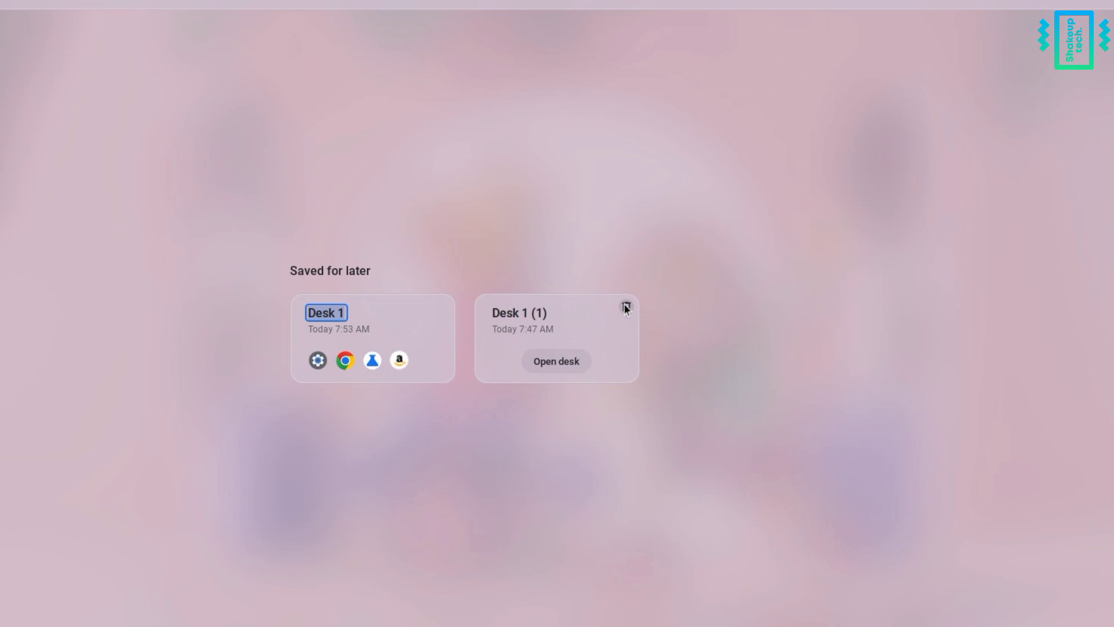
{"action": "left_click", "coordinate": [626, 307]}
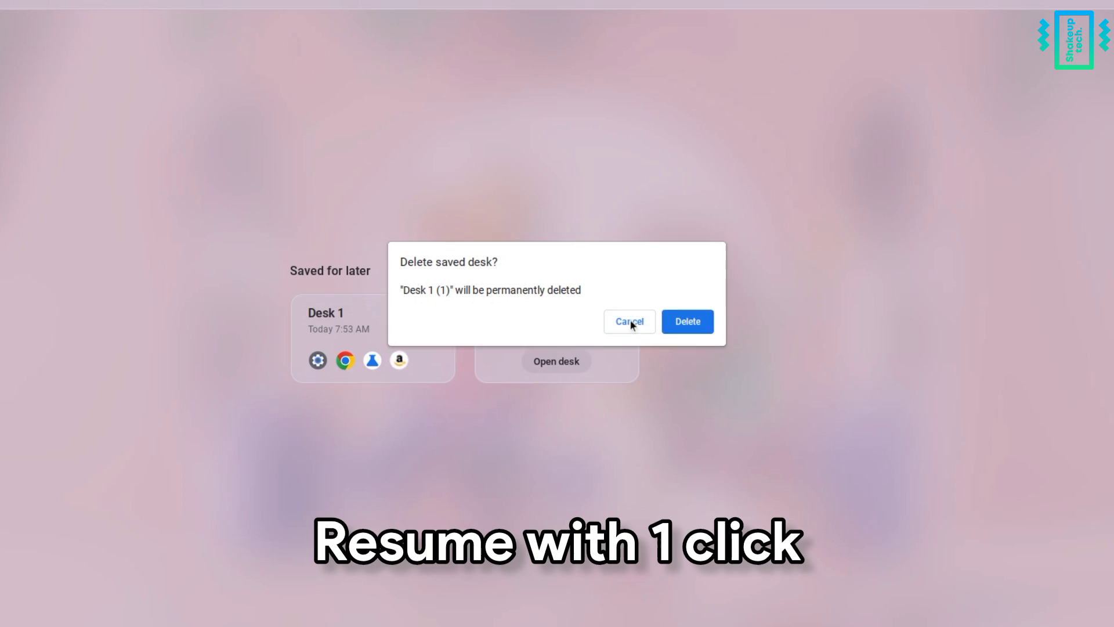
{"action": "left_click", "coordinate": [628, 320]}
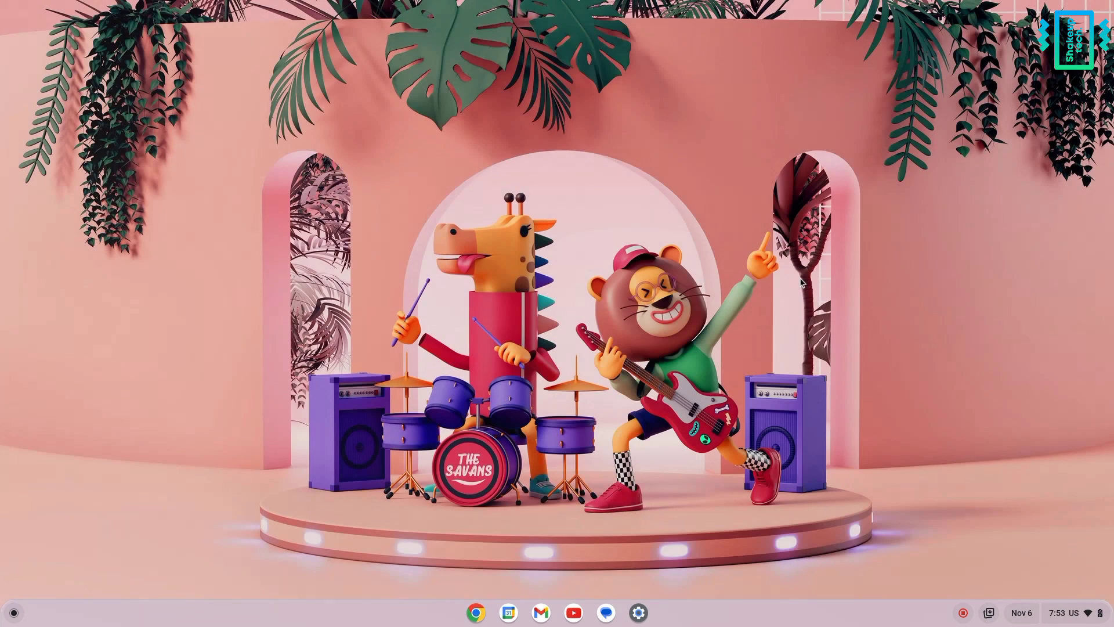
{"action": "left_click", "coordinate": [800, 281]}
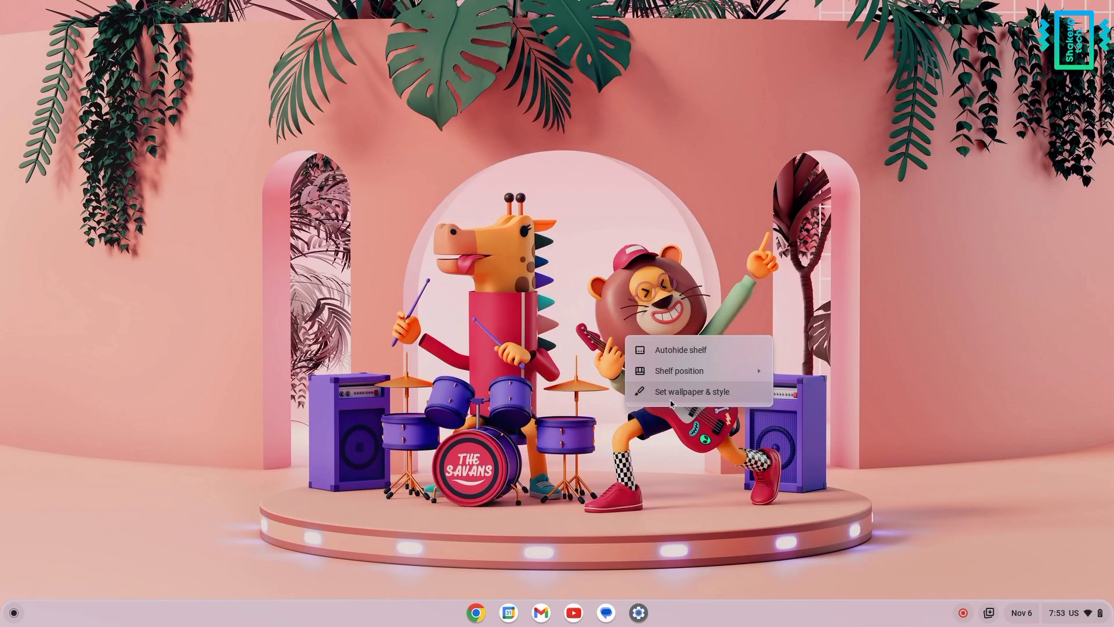
Turn on the screen saver with the Feel the breeze animation in Personalization.
{"action": "left_click", "coordinate": [667, 396]}
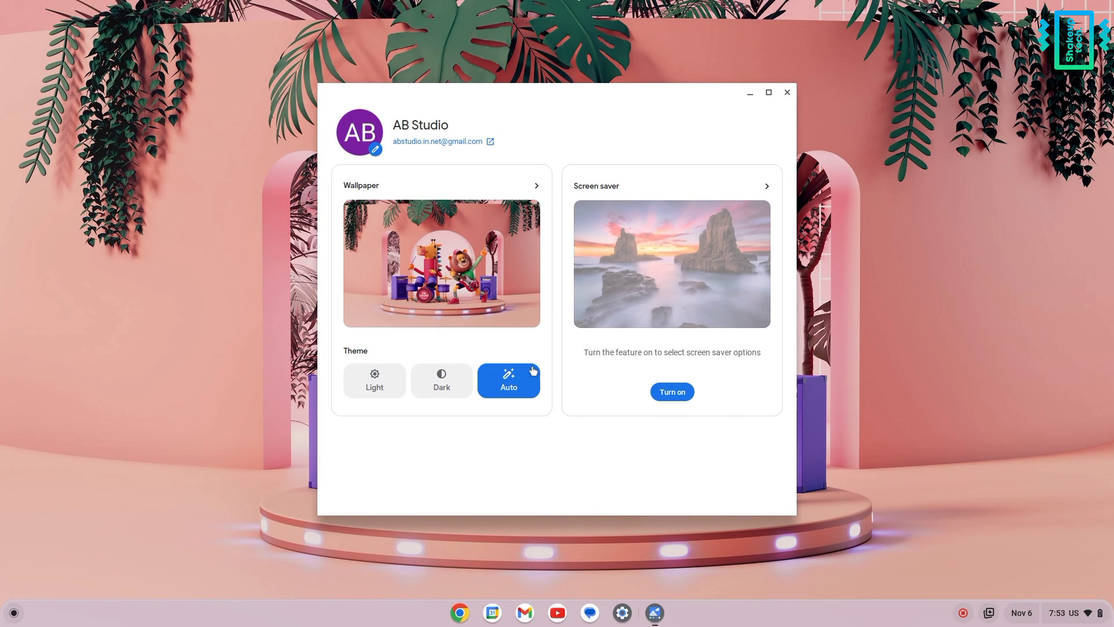
{"action": "left_click", "coordinate": [659, 394]}
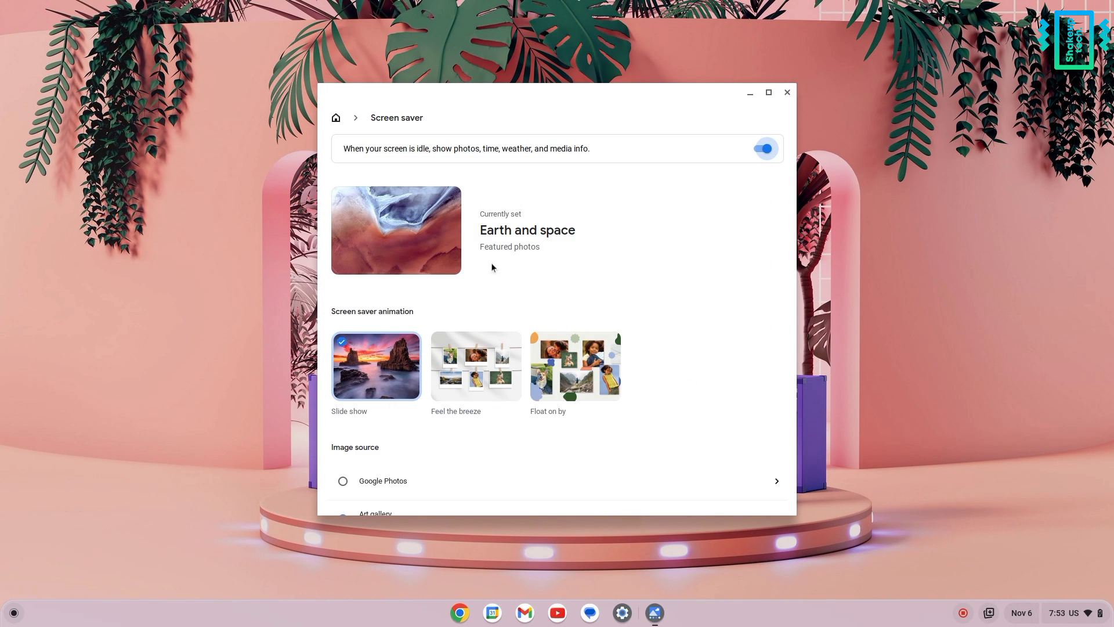
{"action": "left_click", "coordinate": [479, 377]}
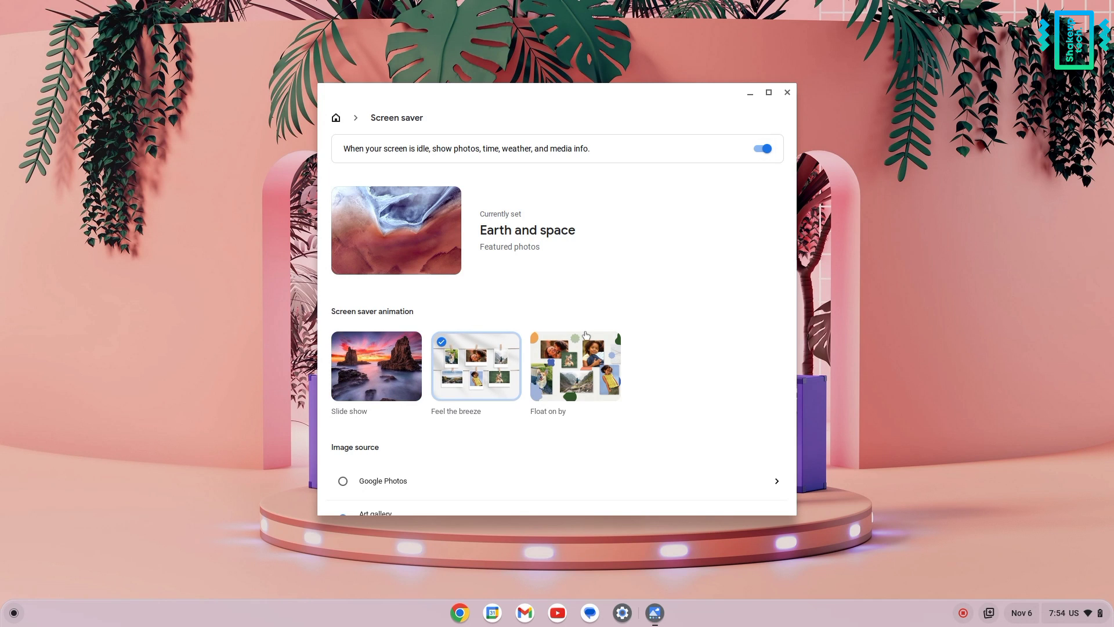
{"action": "left_click", "coordinate": [338, 117]}
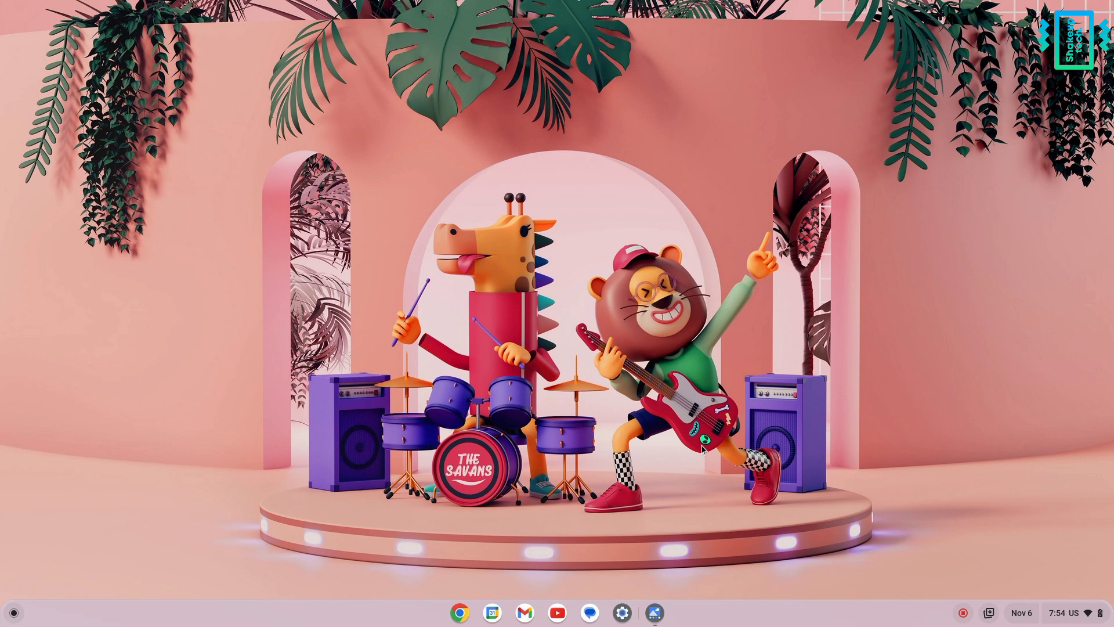
{"action": "left_click", "coordinate": [468, 614]}
{"action": "left_click", "coordinate": [467, 616]}
{"action": "left_click", "coordinate": [465, 618]}
{"action": "left_click", "coordinate": [470, 616]}
{"action": "key", "text": "F5"}
{"action": "left_click", "coordinate": [448, 332]}
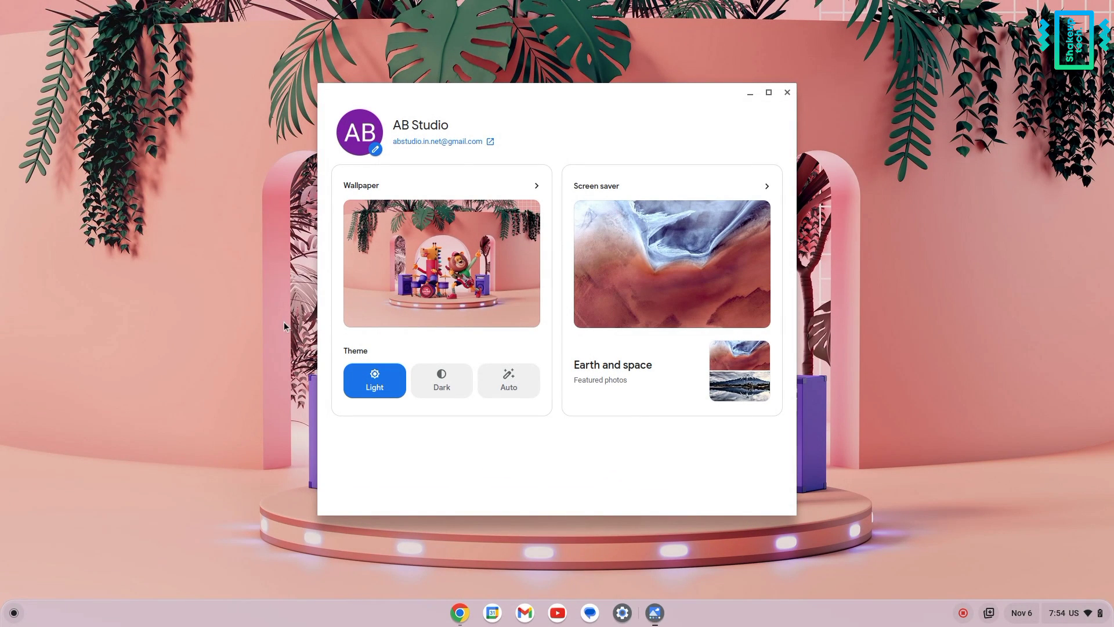
{"action": "key", "text": "F5"}
{"action": "left_click", "coordinate": [377, 315]}
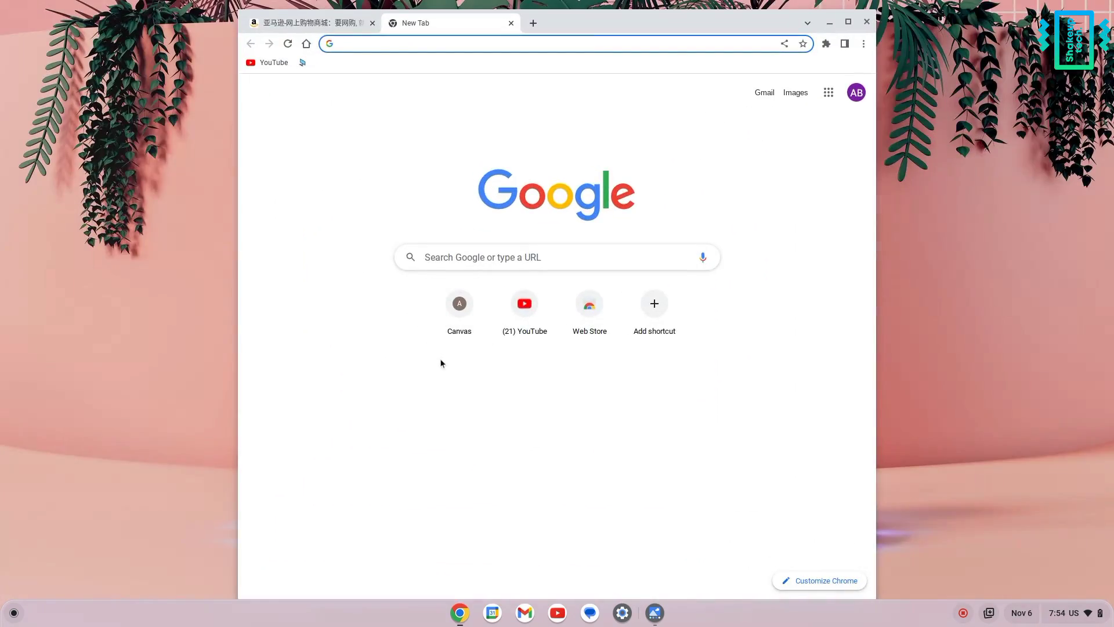
{"action": "key", "text": "F5"}
{"action": "left_click", "coordinate": [495, 335]}
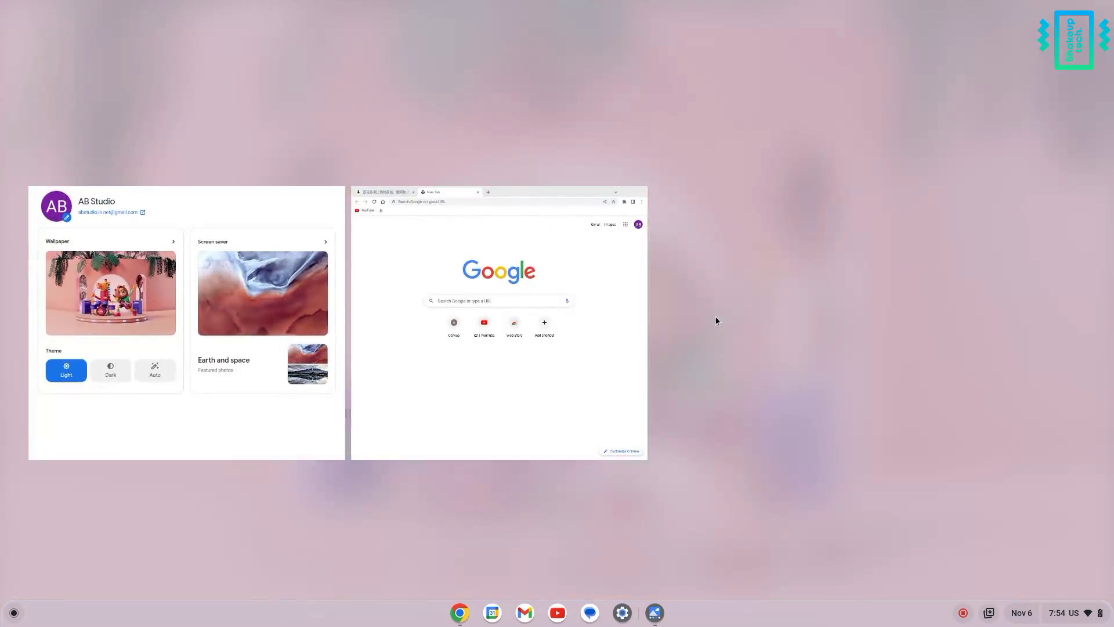
{"action": "left_click", "coordinate": [715, 316]}
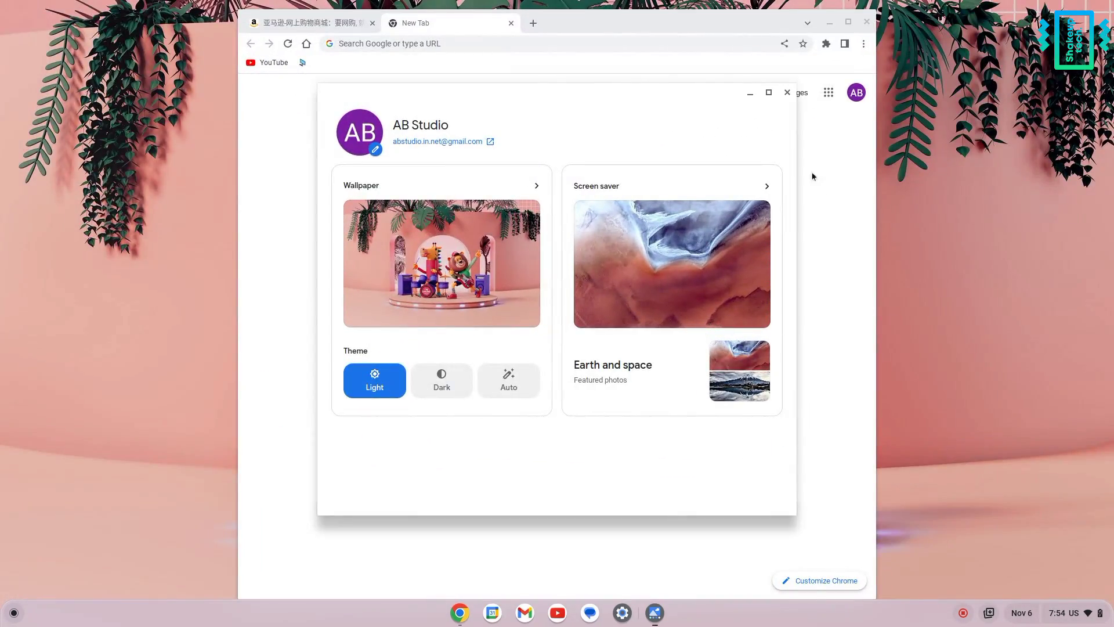
{"action": "left_click", "coordinate": [750, 92]}
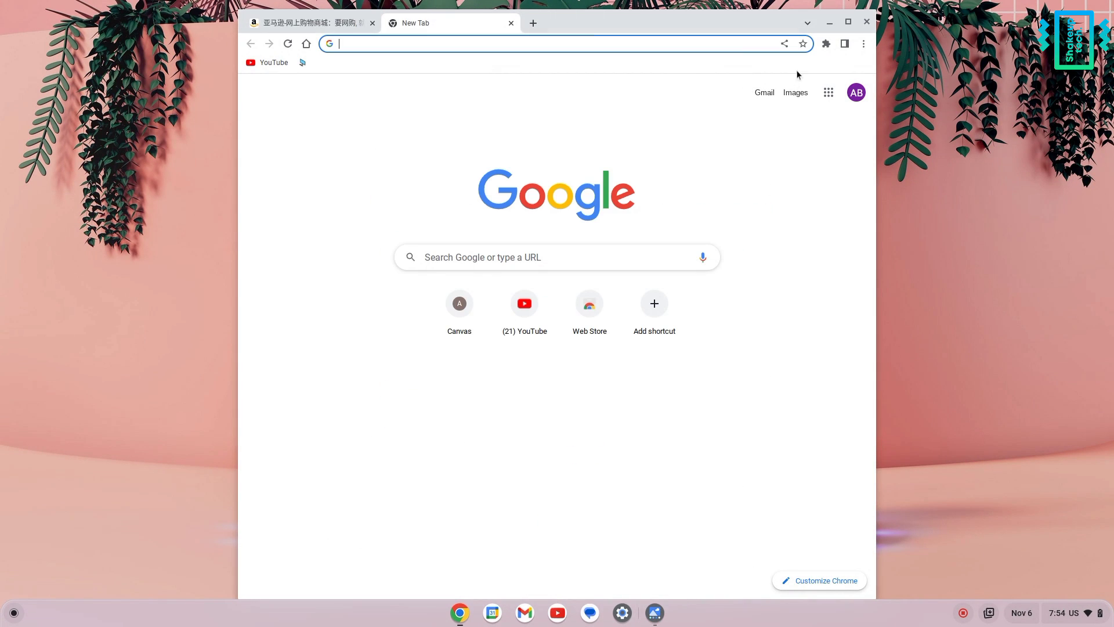
{"action": "left_click", "coordinate": [829, 22]}
{"action": "left_click", "coordinate": [1098, 621]}
{"action": "left_click", "coordinate": [1099, 621]}
{"action": "left_click", "coordinate": [1098, 621]}
{"action": "left_click", "coordinate": [1099, 621]}
{"action": "left_click", "coordinate": [1017, 612]}
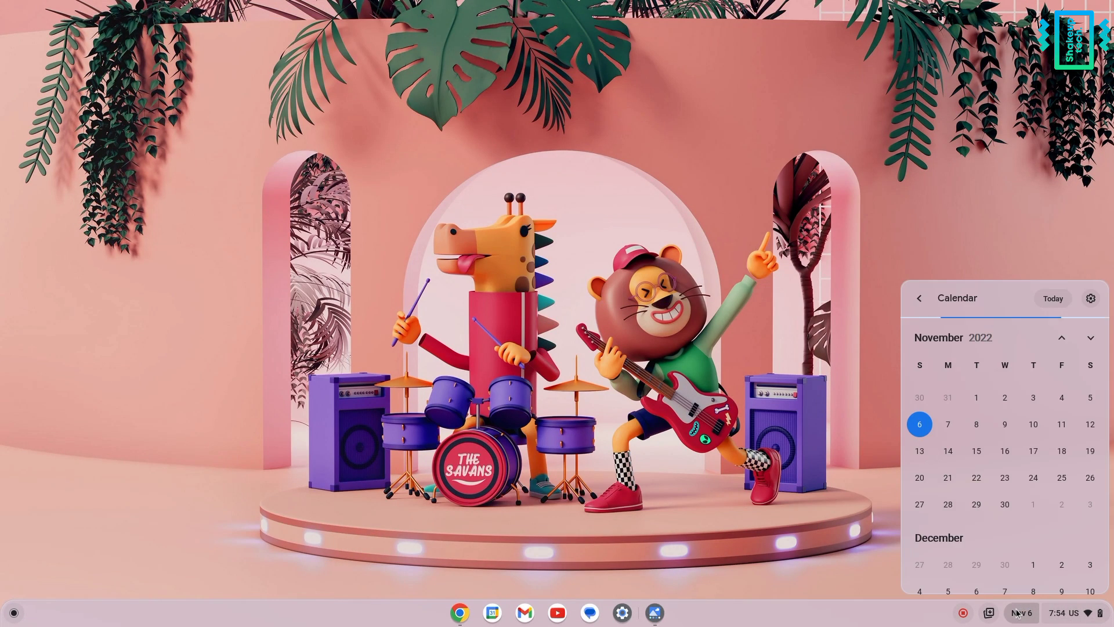
{"action": "left_click", "coordinate": [1017, 612]}
{"action": "left_click", "coordinate": [14, 612]}
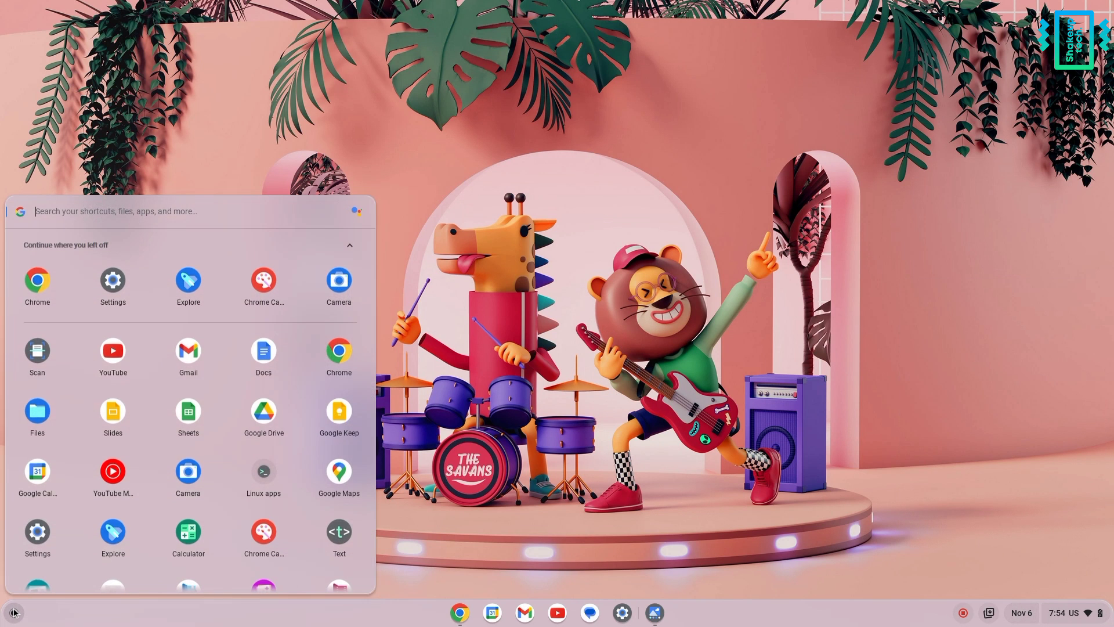
{"action": "left_click", "coordinate": [15, 612]}
{"action": "left_click", "coordinate": [14, 612]}
{"action": "scroll", "coordinate": [186, 468], "scroll_direction": "down", "scroll_amount": 2}
{"action": "scroll", "coordinate": [186, 469], "scroll_direction": "up", "scroll_amount": 2}
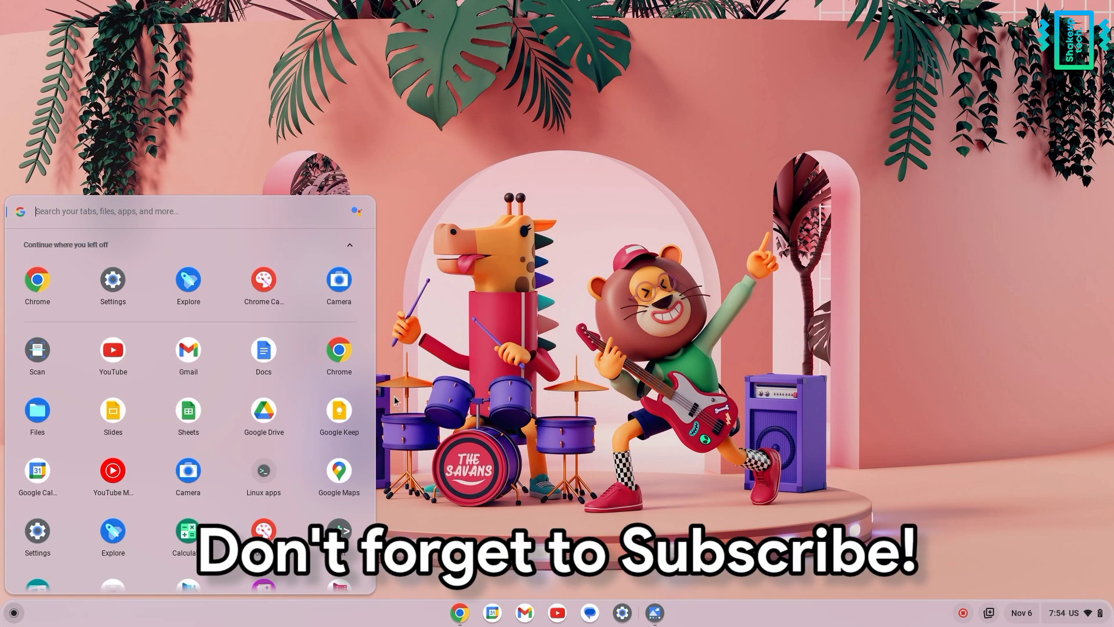